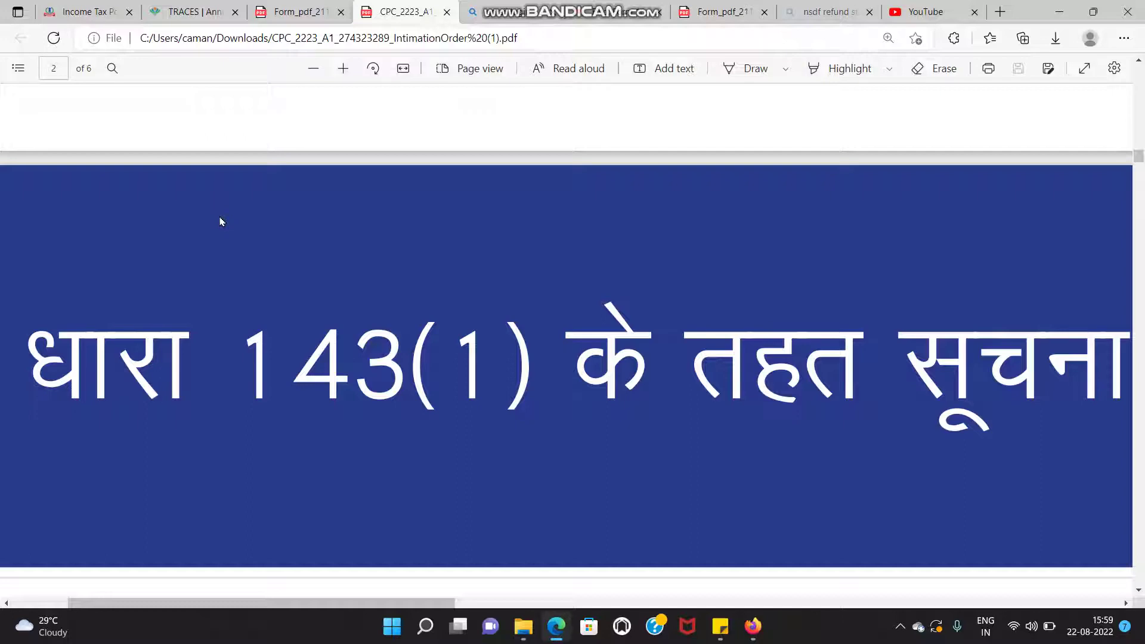
Step: Check the filing date and assessment year on the original ITR-1 return form
click(301, 14)
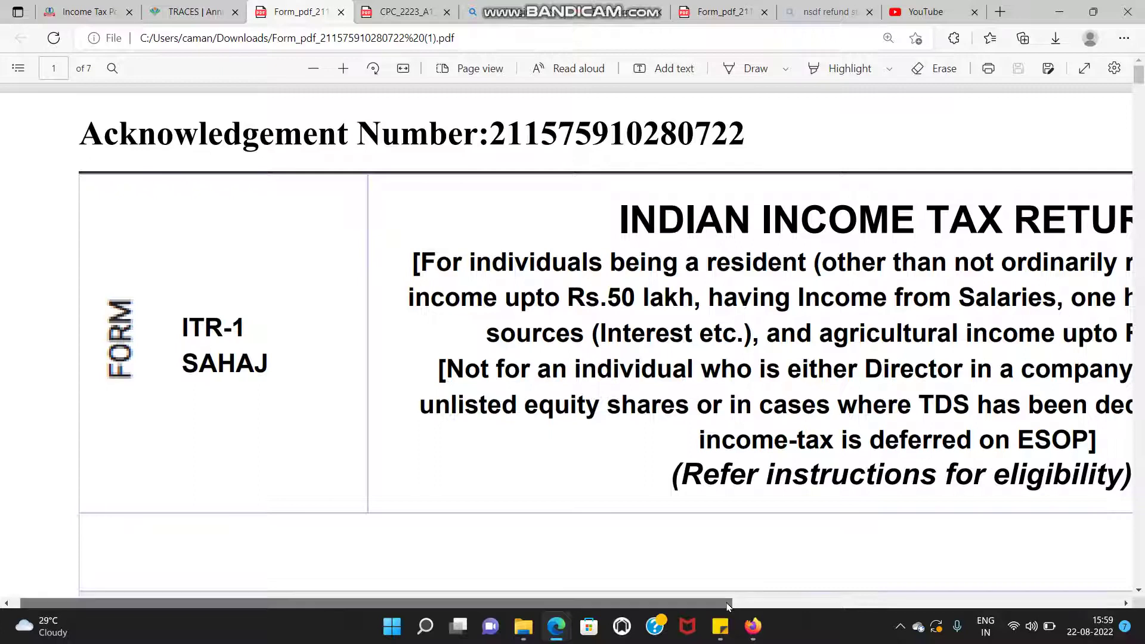
click(805, 603)
drag(806, 603, 1083, 602)
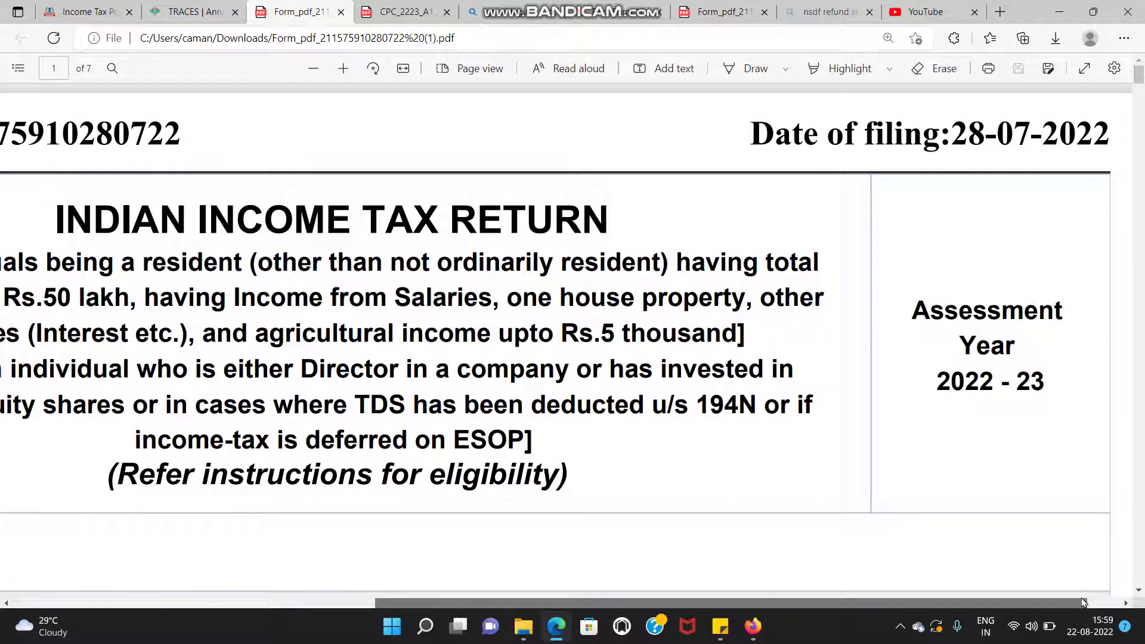
Step: Examine the Section 143(1) intimation order through to the prepaid taxes and balance rows on page 3
click(412, 12)
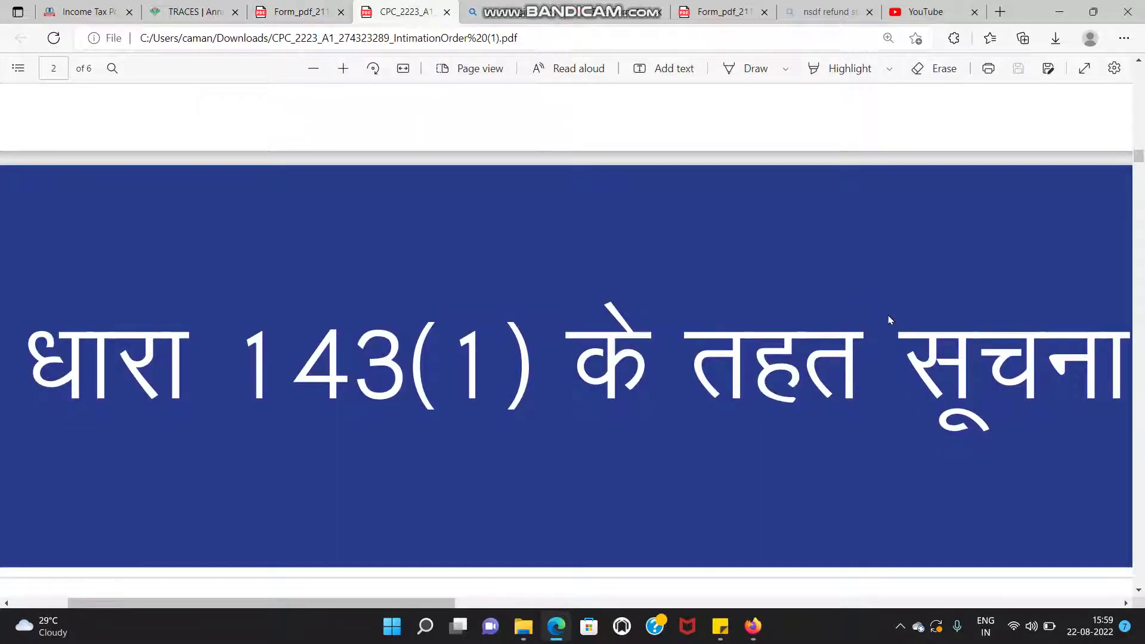
scroll(888, 321, down, 3)
scroll(888, 320, down, 10)
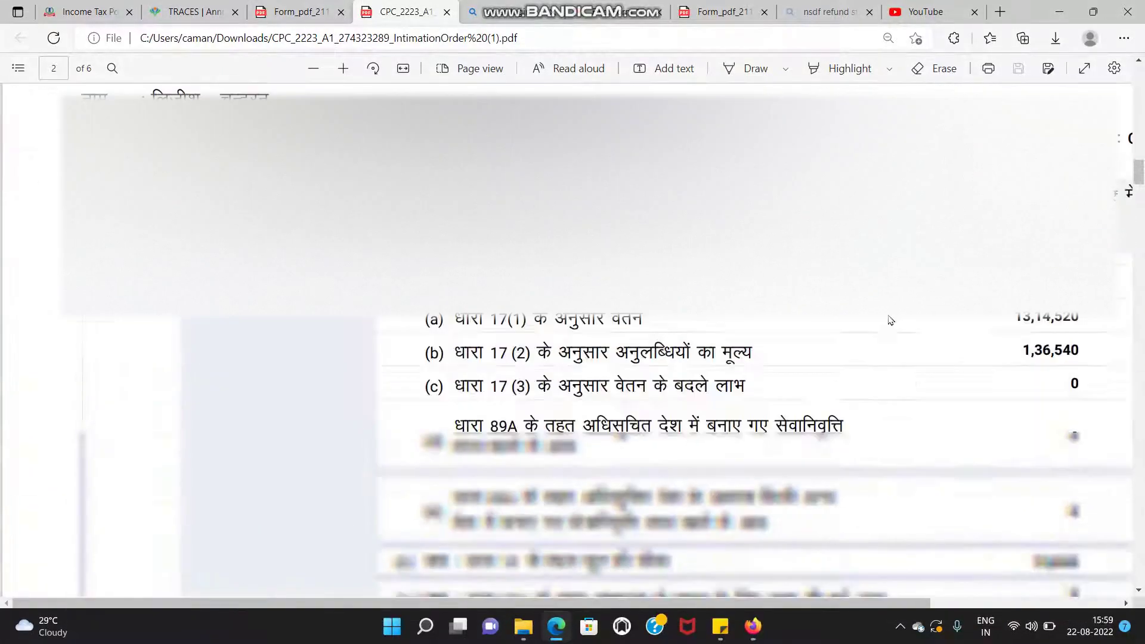
scroll(888, 320, down, 3)
scroll(888, 321, down, 10)
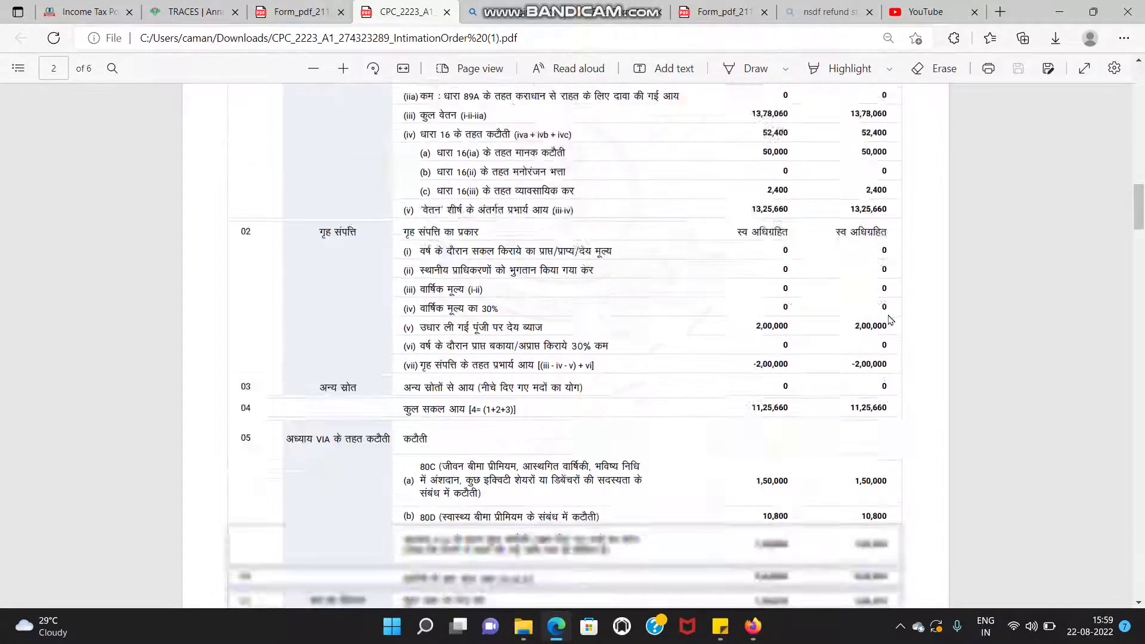
scroll(888, 320, down, 8)
scroll(889, 319, up, 4)
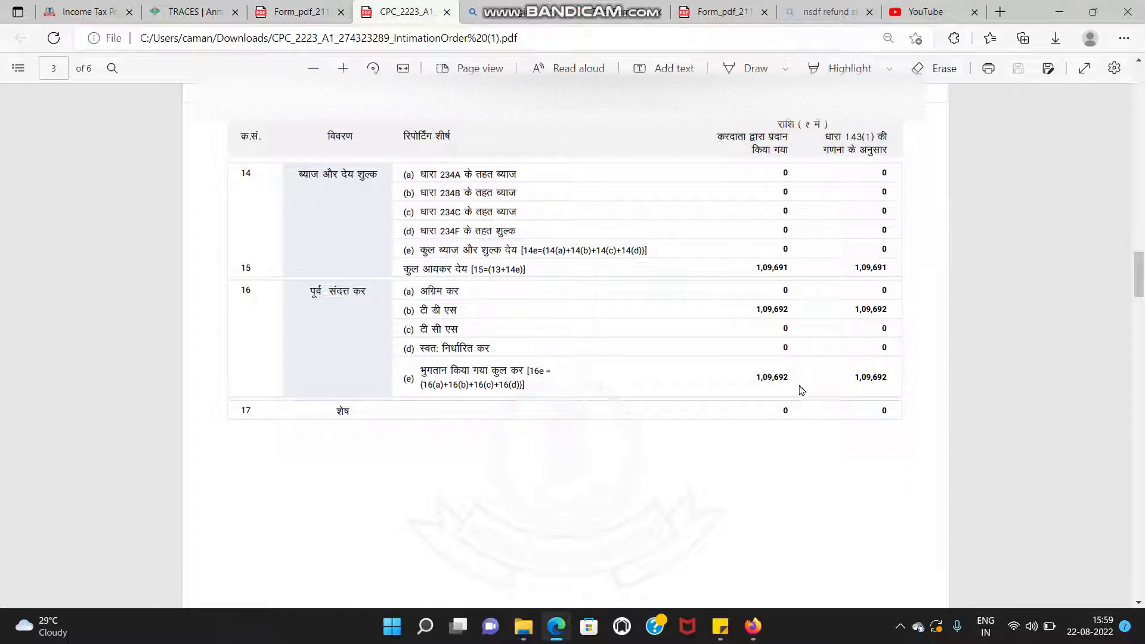
scroll(800, 389, down, 2)
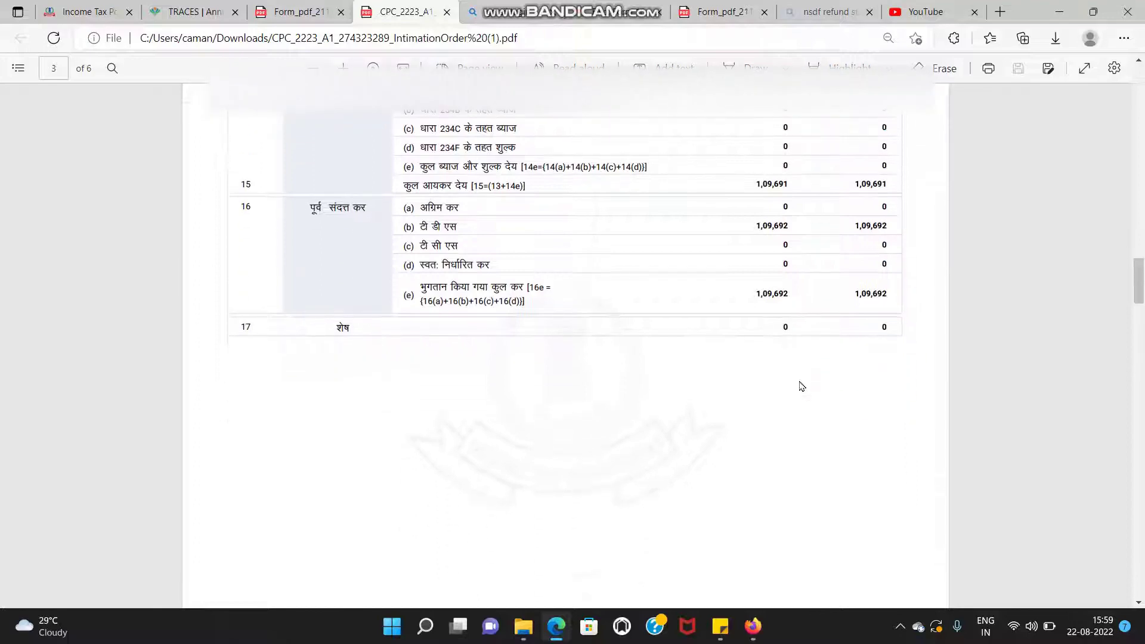
scroll(800, 388, up, 2)
scroll(800, 386, up, 1)
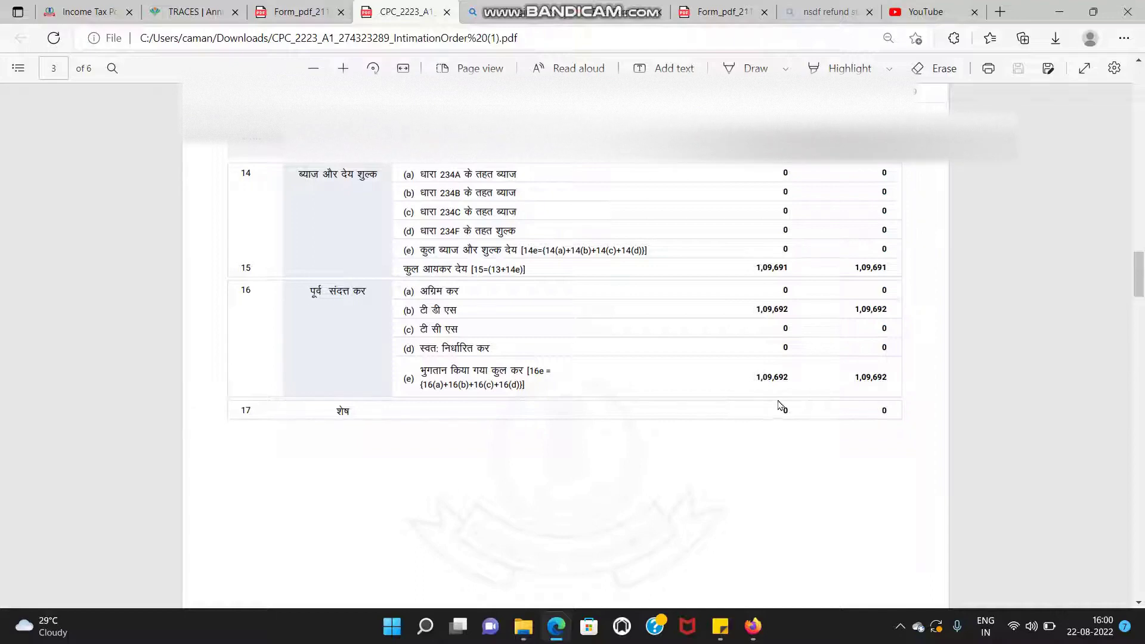
Step: Compare the total TDS deposited on the TRACES page with the TDS row in the intimation order
key(ctrl+2)
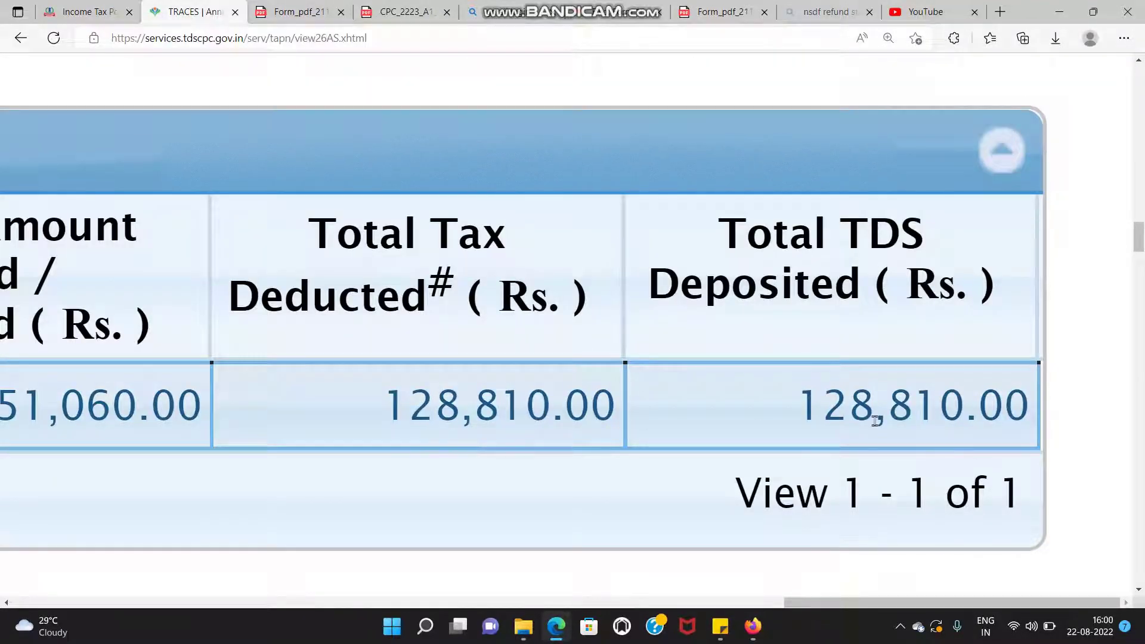
click(400, 12)
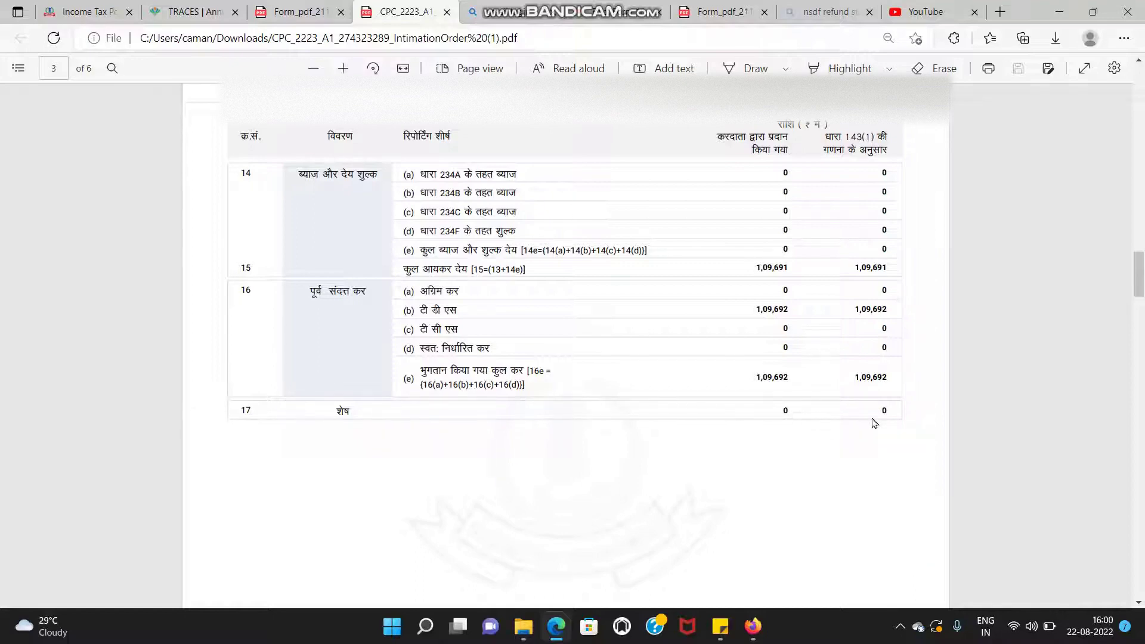
click(180, 13)
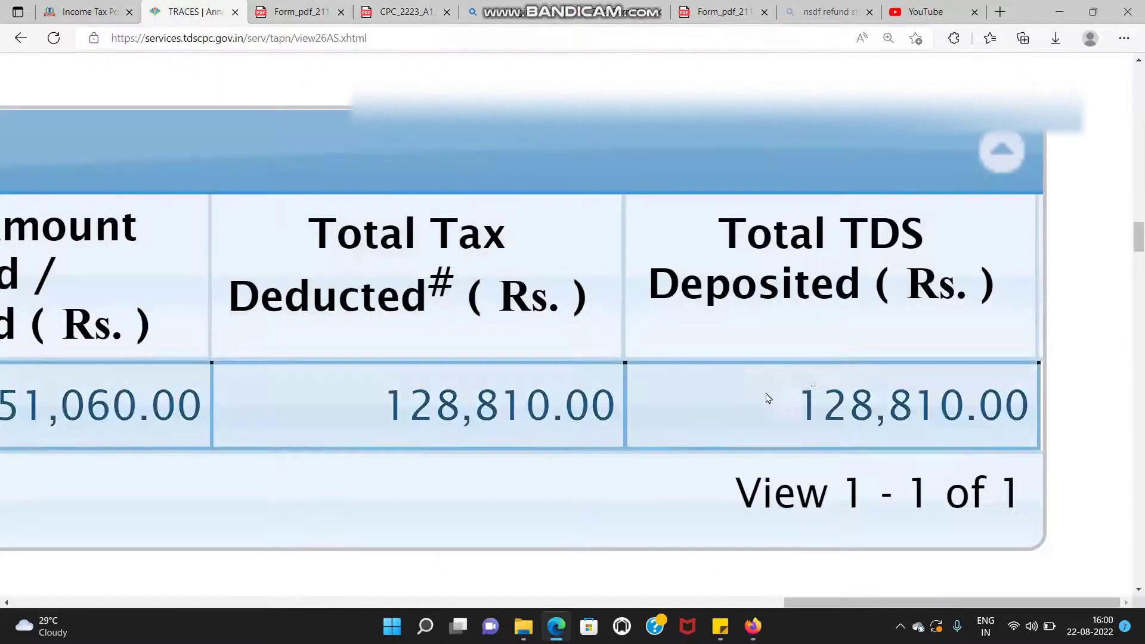
click(318, 16)
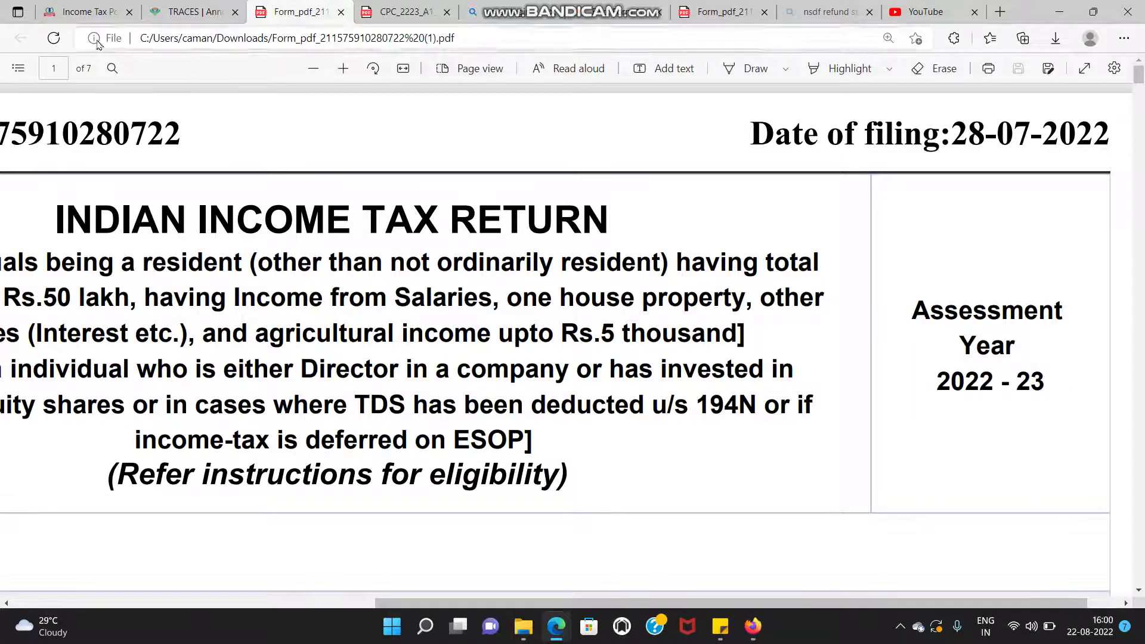
Step: Switch to the income tax e-filing portal and start a revised return for assessment year 2022-23 from the dashboard
click(75, 15)
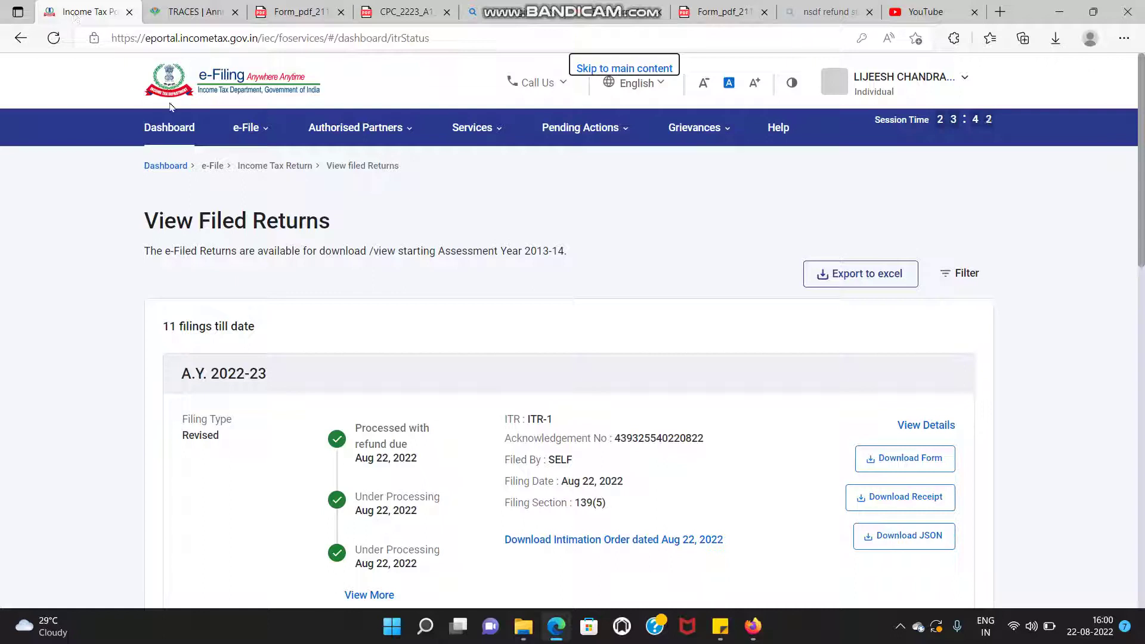
click(242, 137)
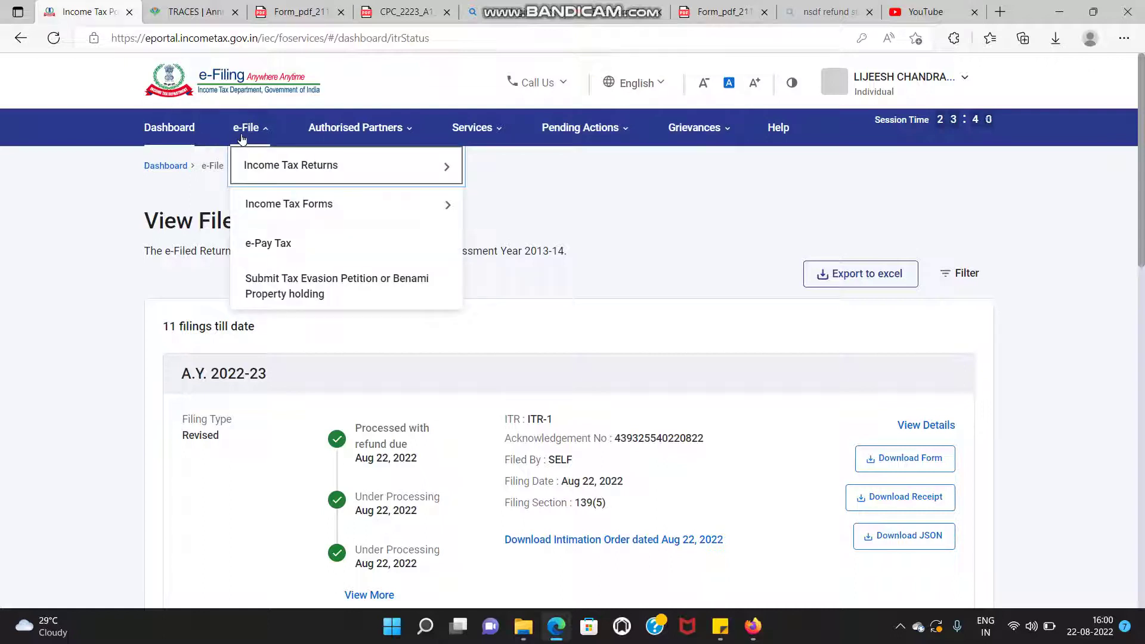
mouse_move(257, 164)
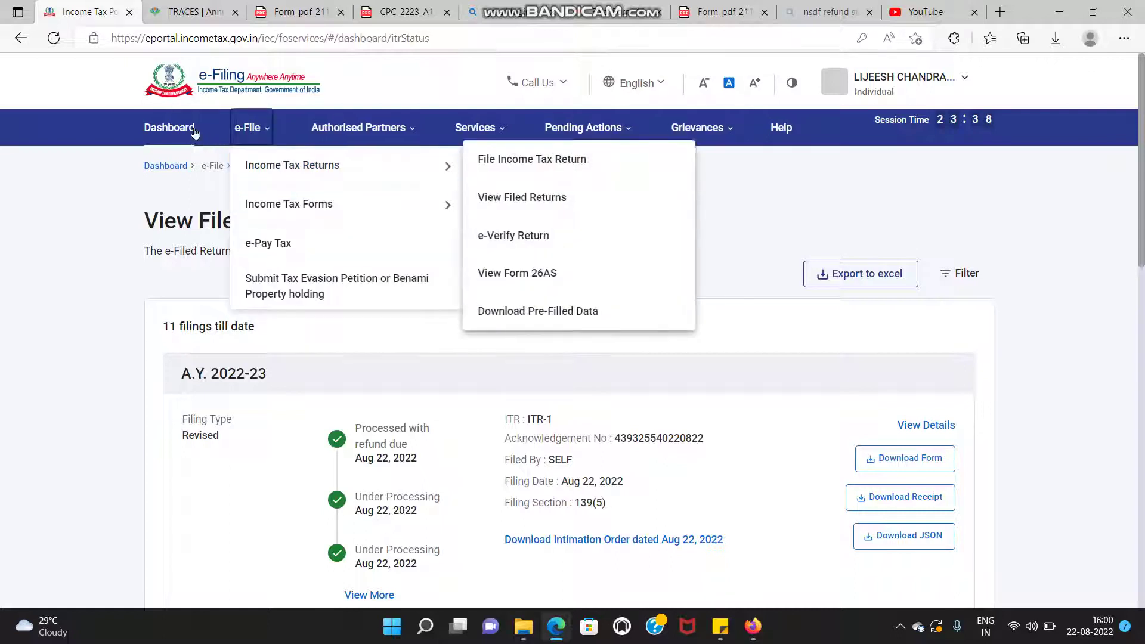
click(549, 158)
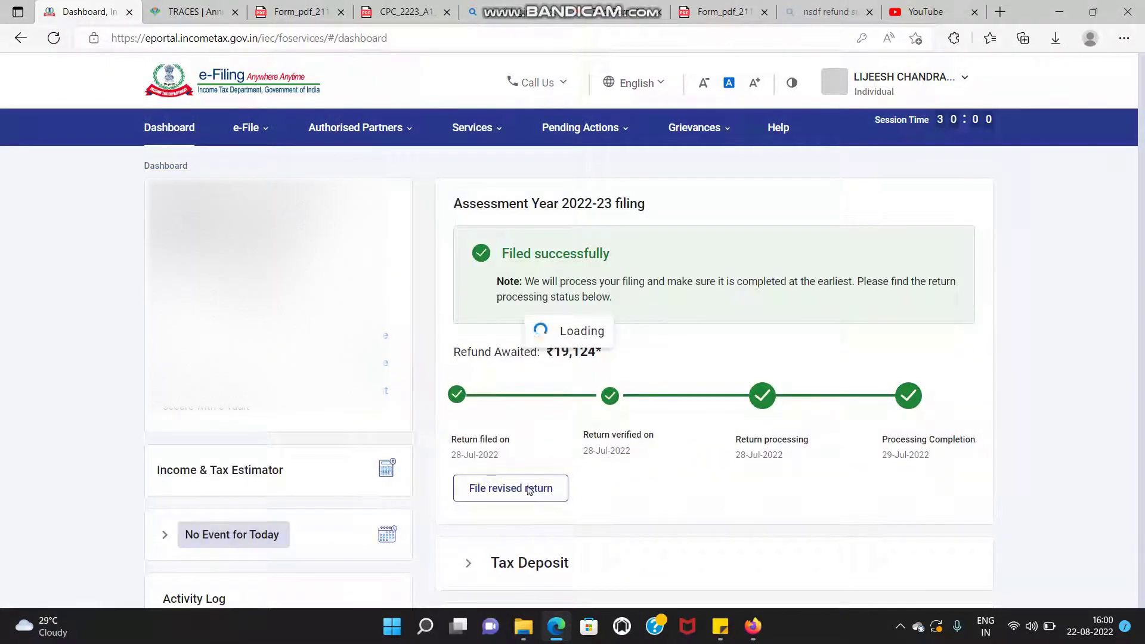
click(525, 487)
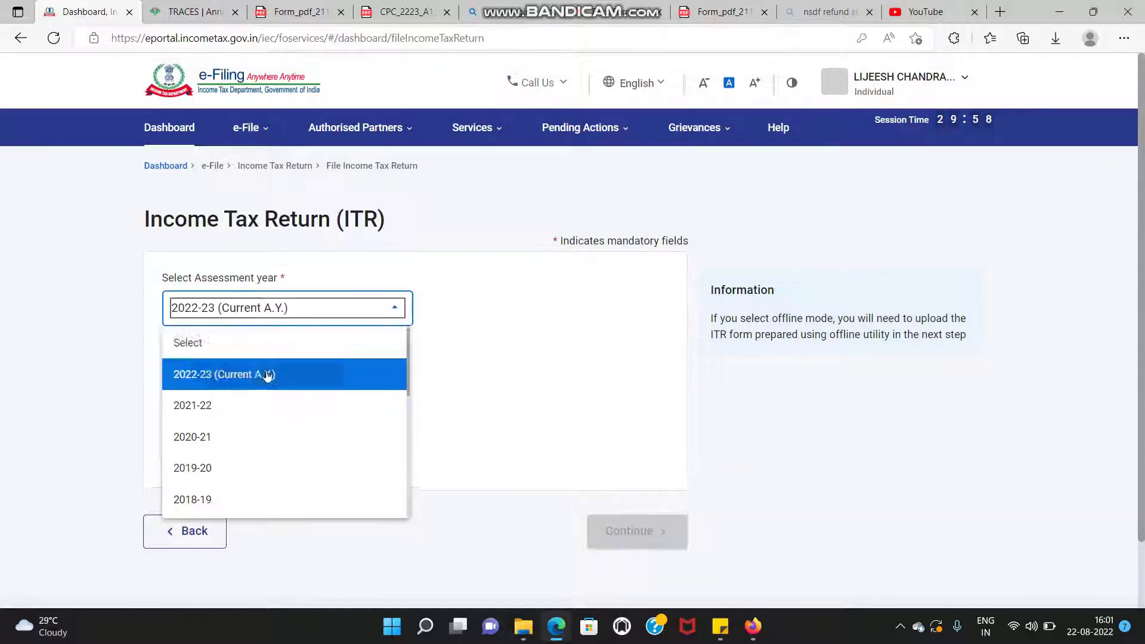
Step: Select assessment year 2022-23 (Current A.Y.) and the Online mode of filing for the return, and continue
click(266, 375)
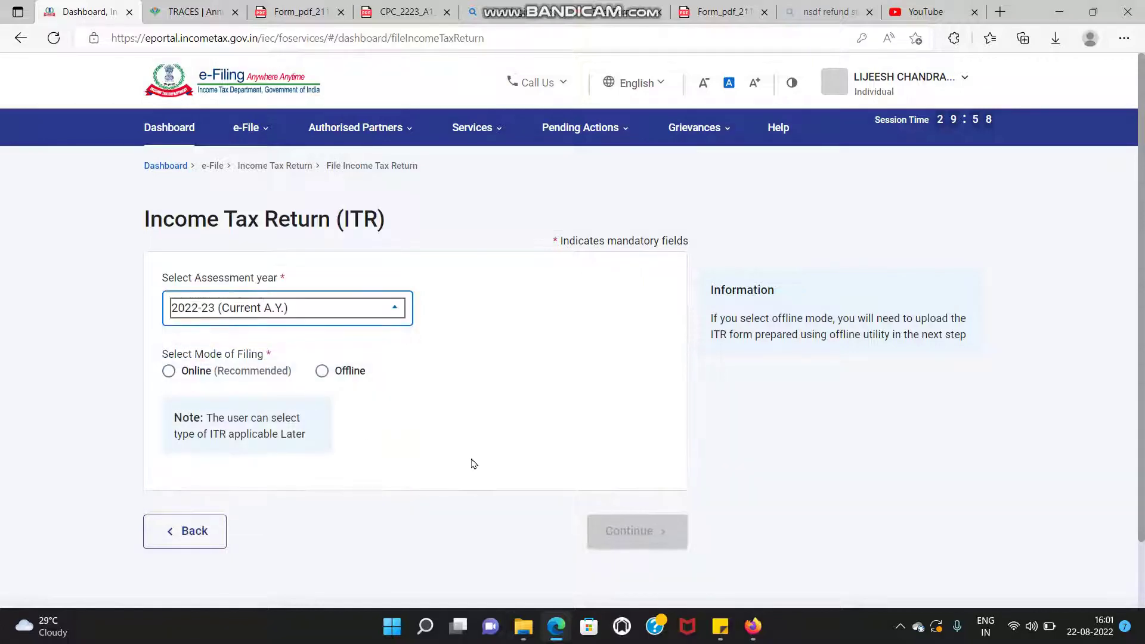
click(169, 370)
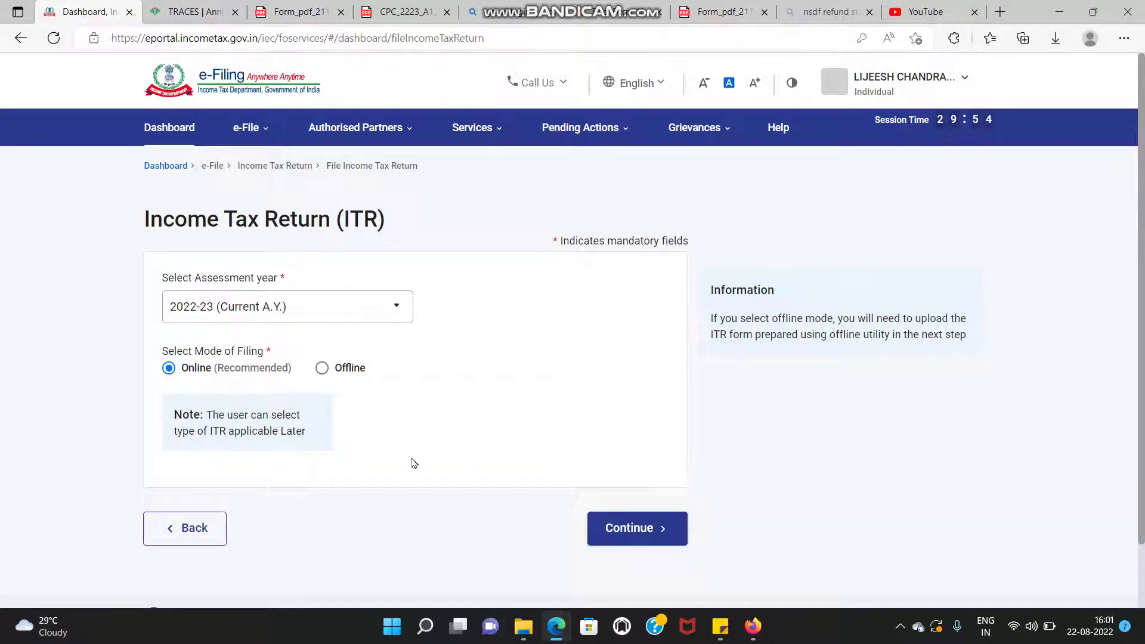
click(630, 524)
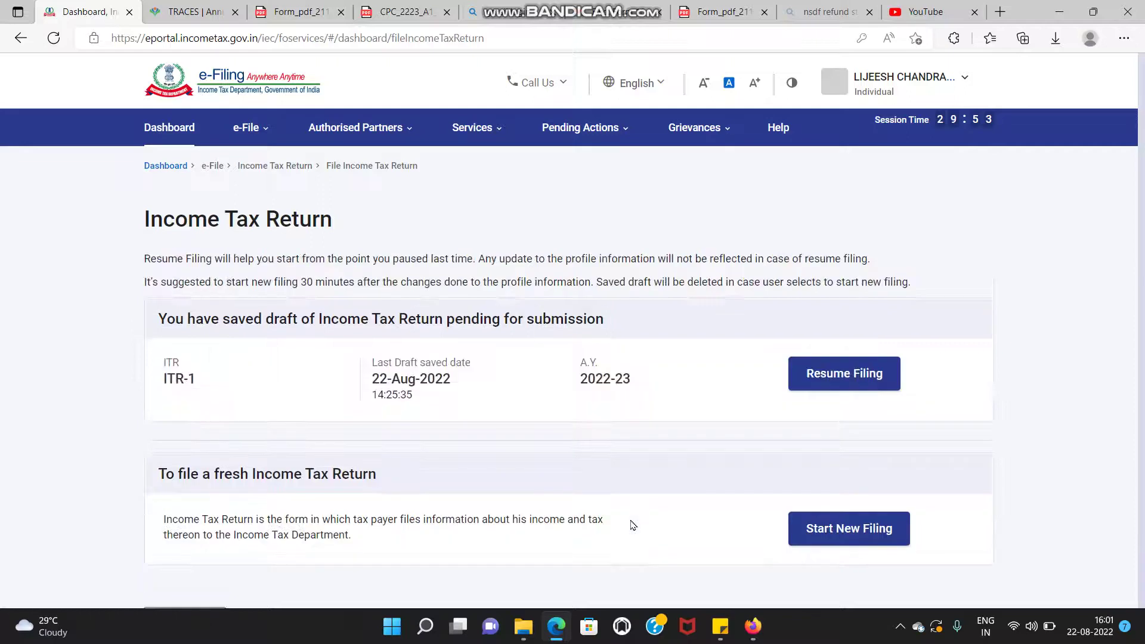
Step: Resume filing the saved ITR-1 draft and open its Personal Information section
click(818, 375)
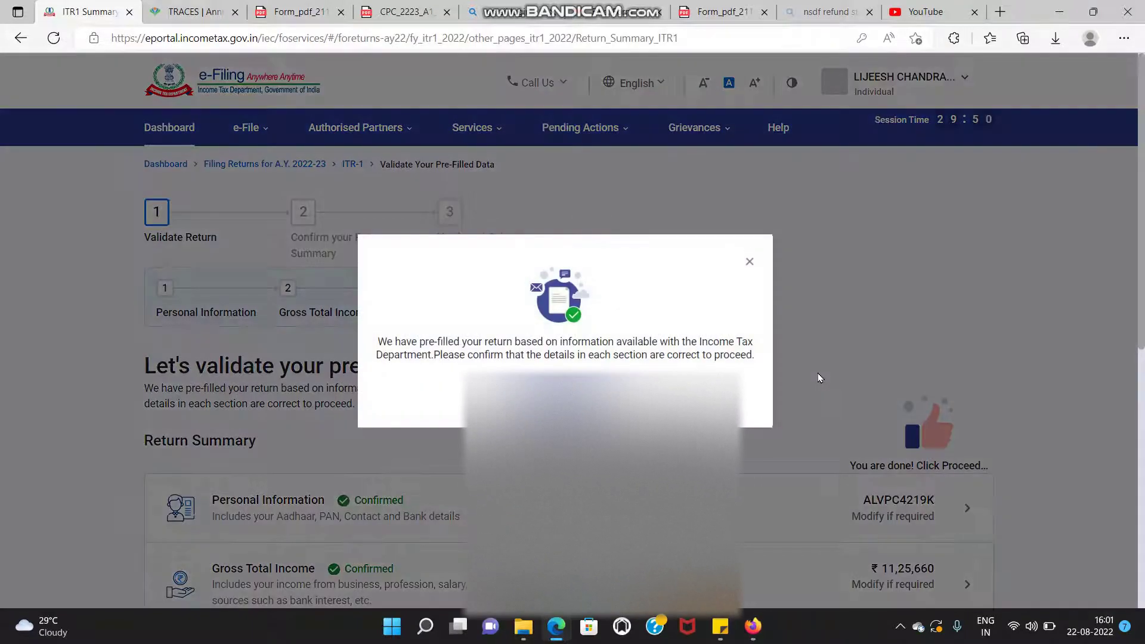
click(565, 393)
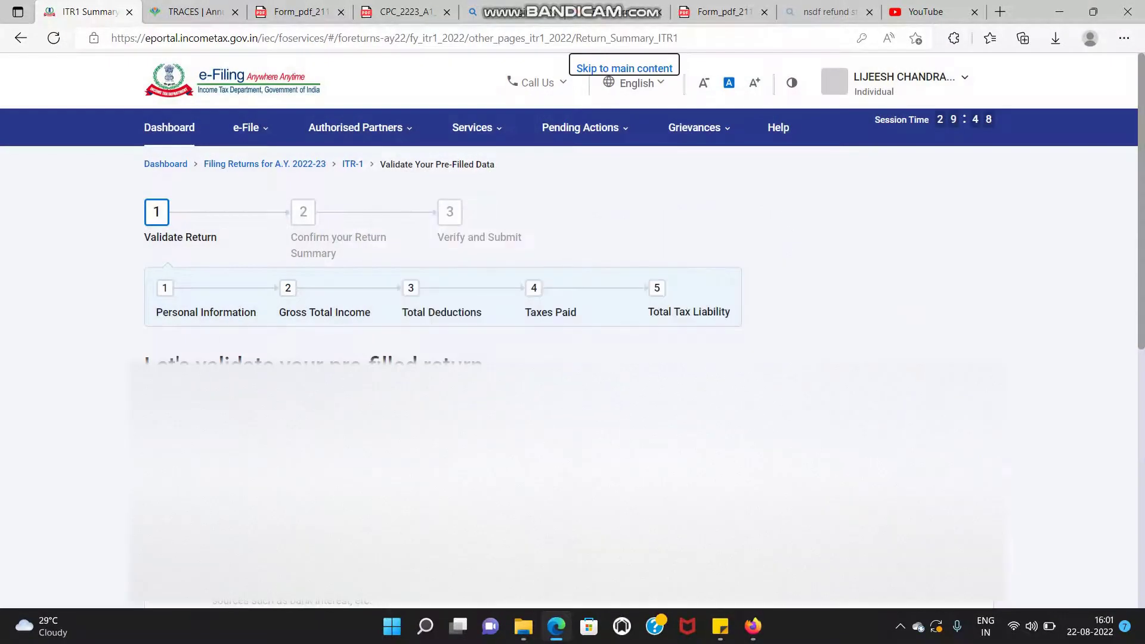
click(966, 508)
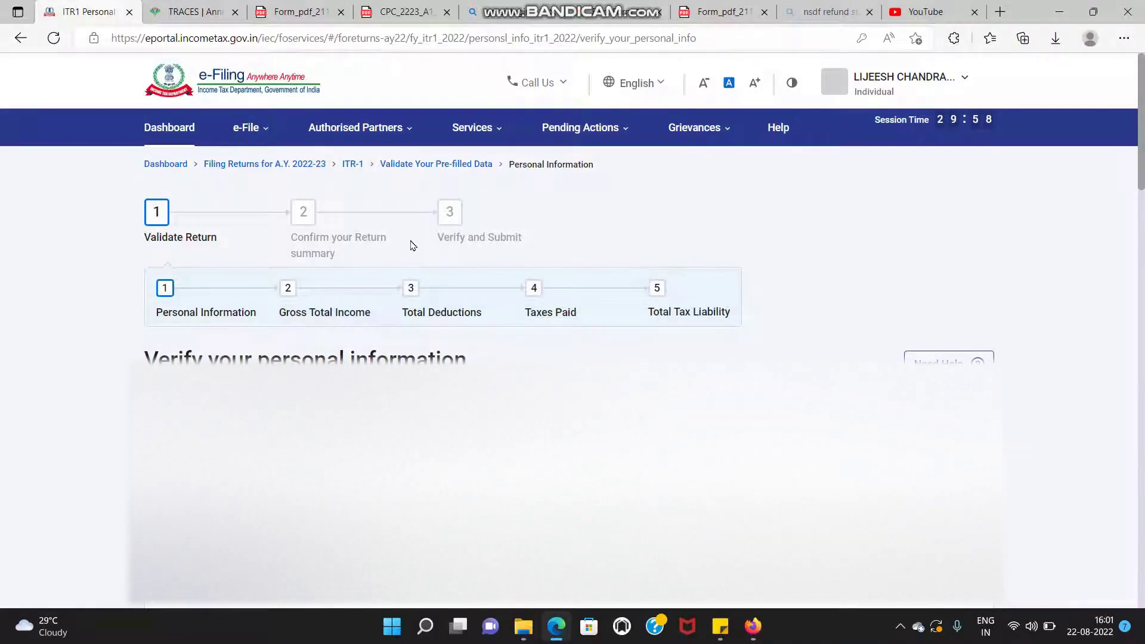
Step: Check the 139(5) filing section and compare the original return's receipt number and filing date with the ITR-1 form PDF
scroll(411, 245, down, 10)
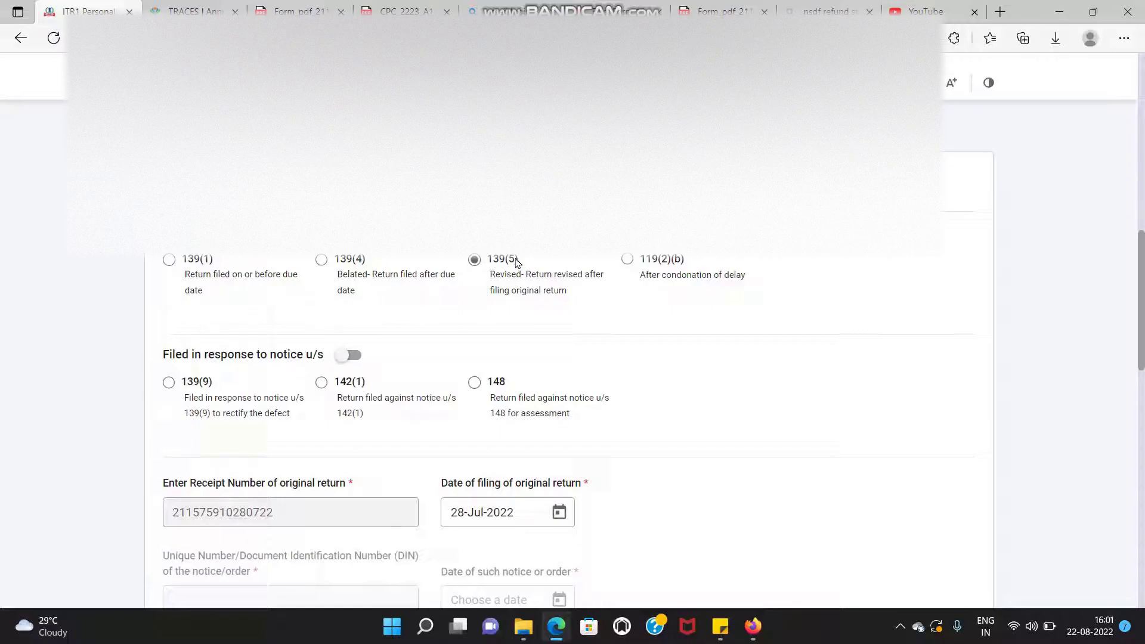
scroll(472, 377, down, 1)
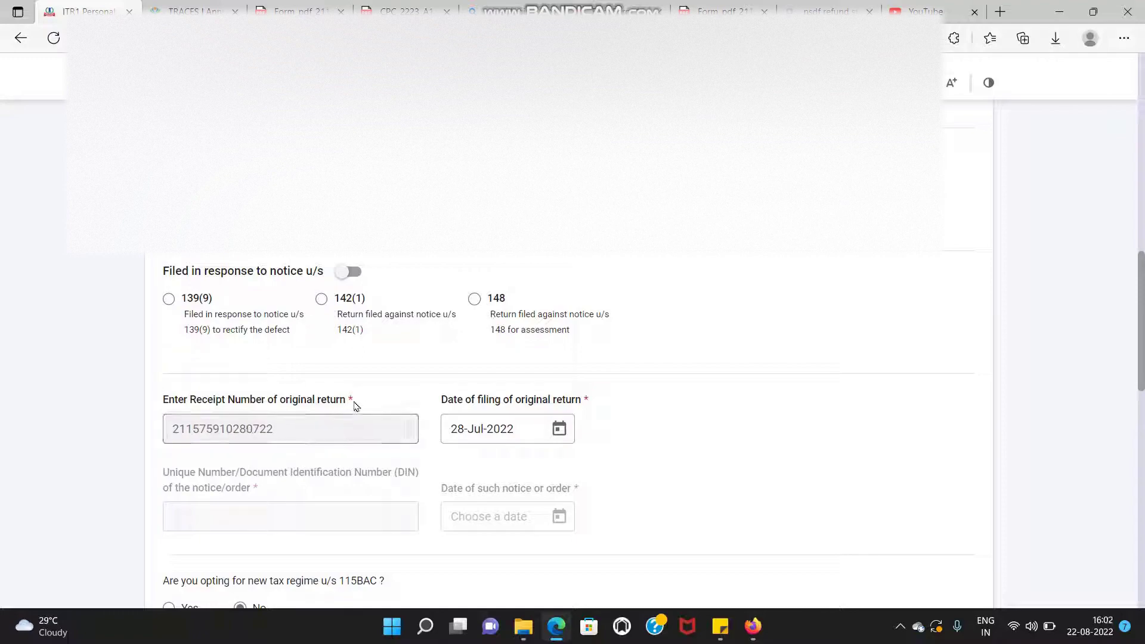
click(322, 8)
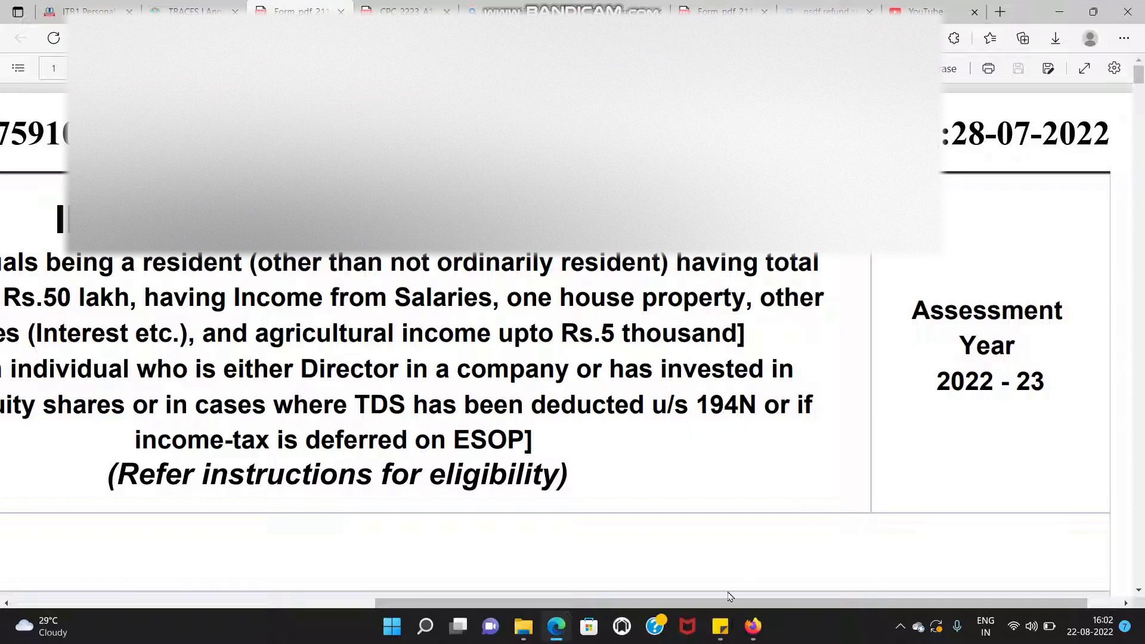
drag(592, 604, 250, 597)
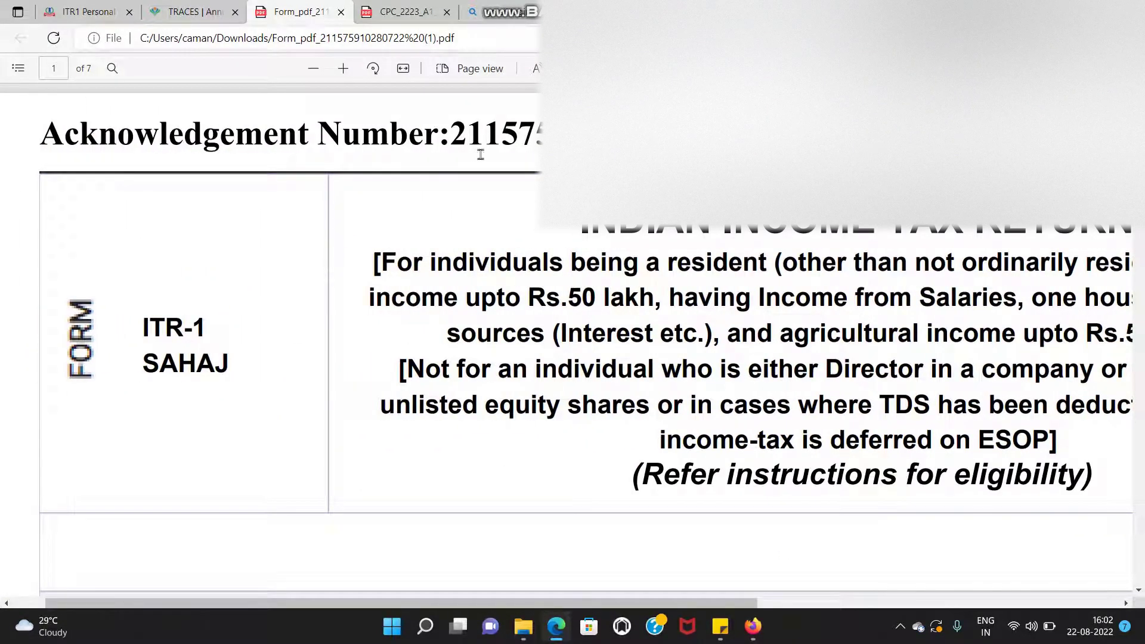
drag(740, 604, 1107, 598)
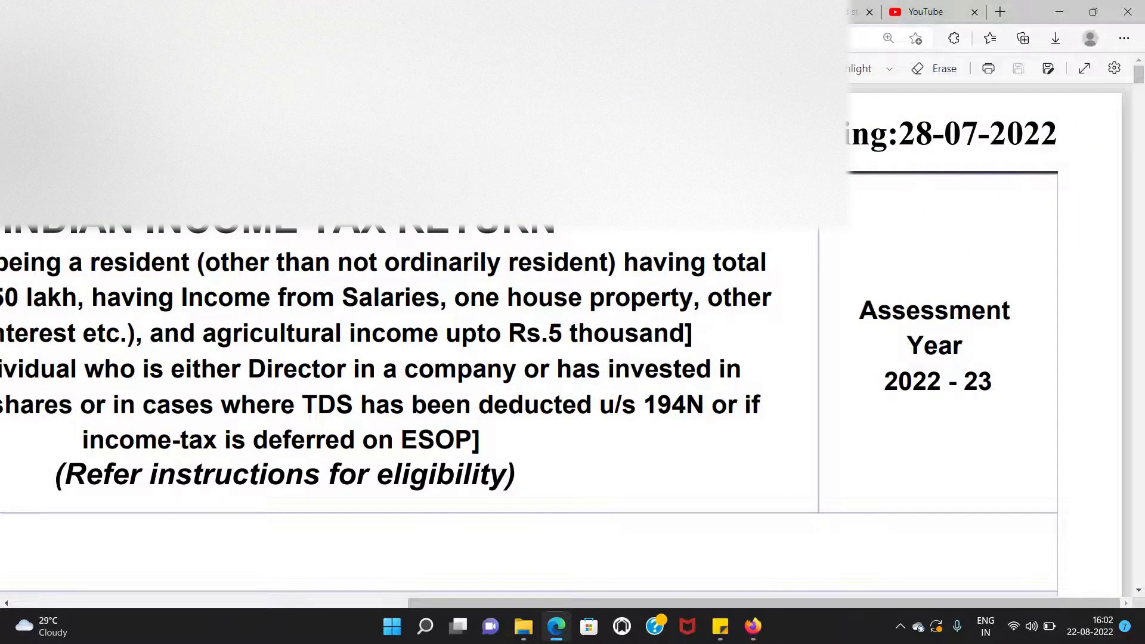
click(286, 12)
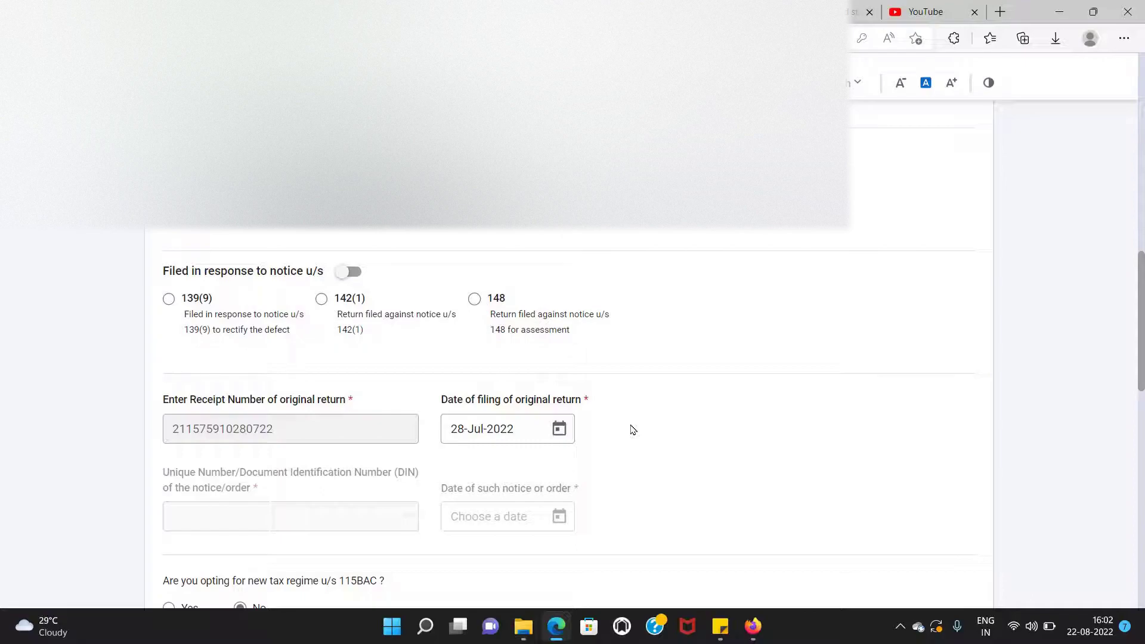
Step: Review the bank account selected for refund and confirm the Personal Information section
scroll(635, 426, down, 10)
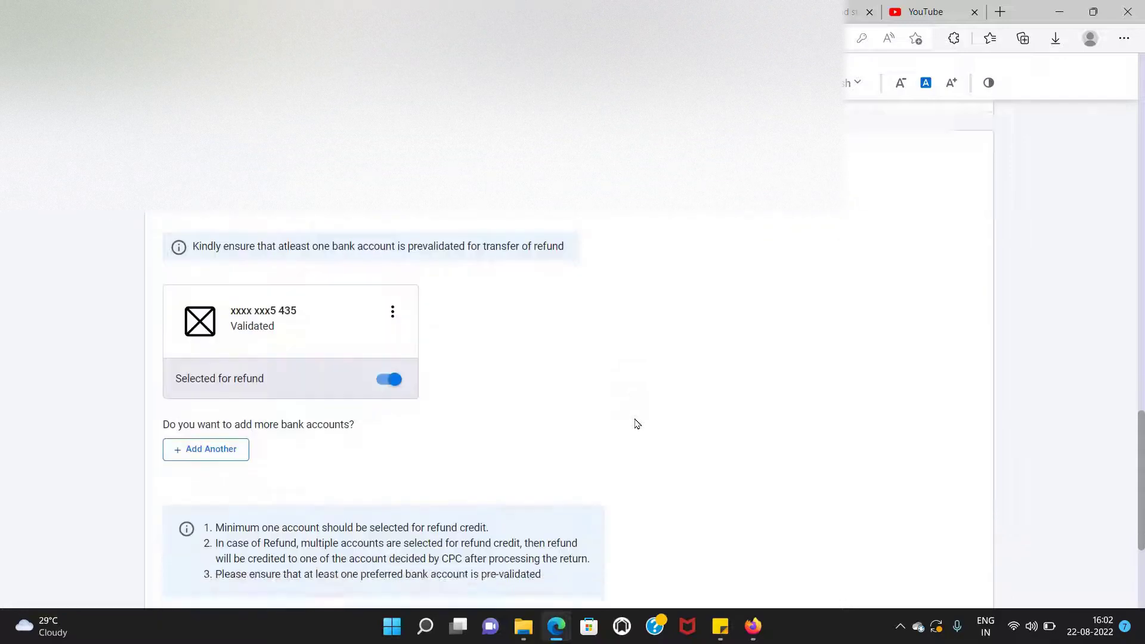
scroll(775, 465, down, 3)
click(937, 488)
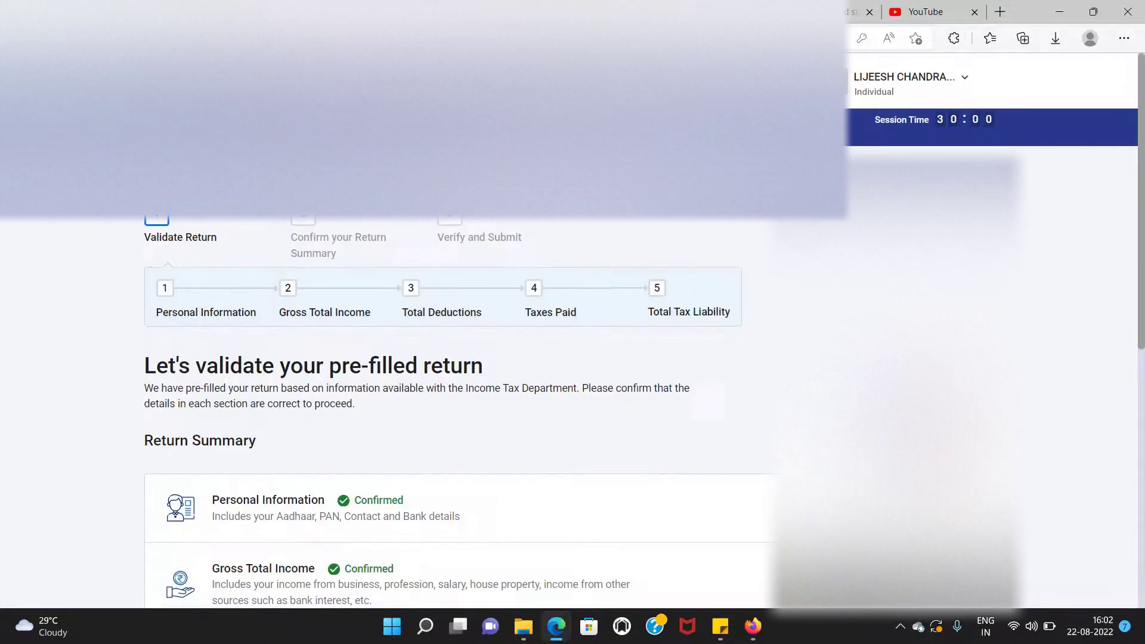
Step: Proceed from the return summary to the tax summary and check the refund amount
scroll(467, 233, down, 8)
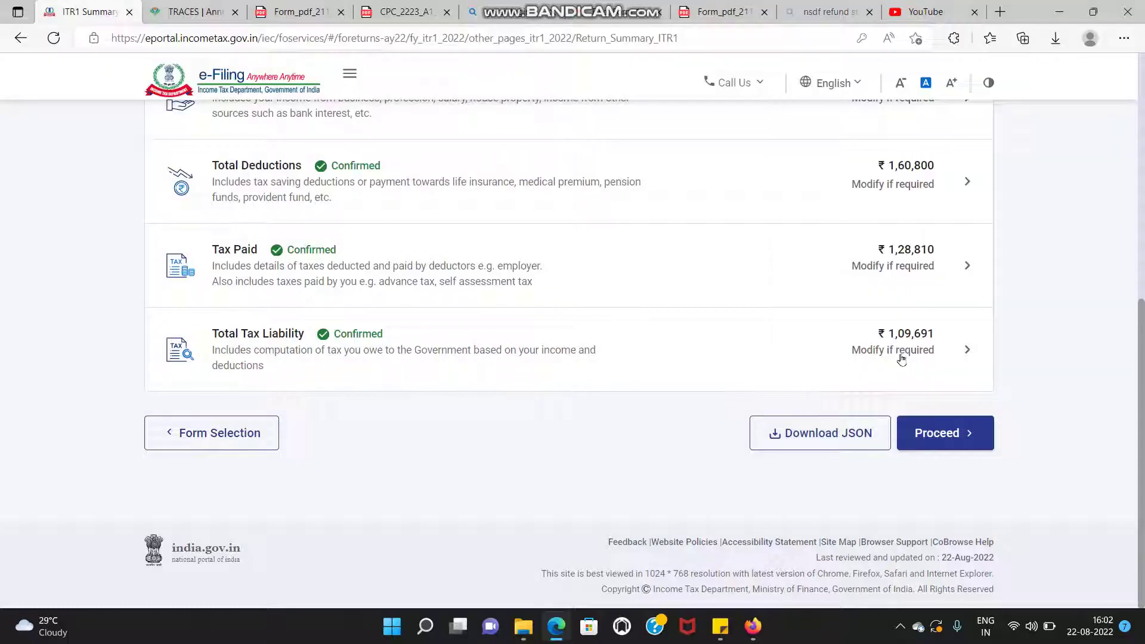
click(971, 425)
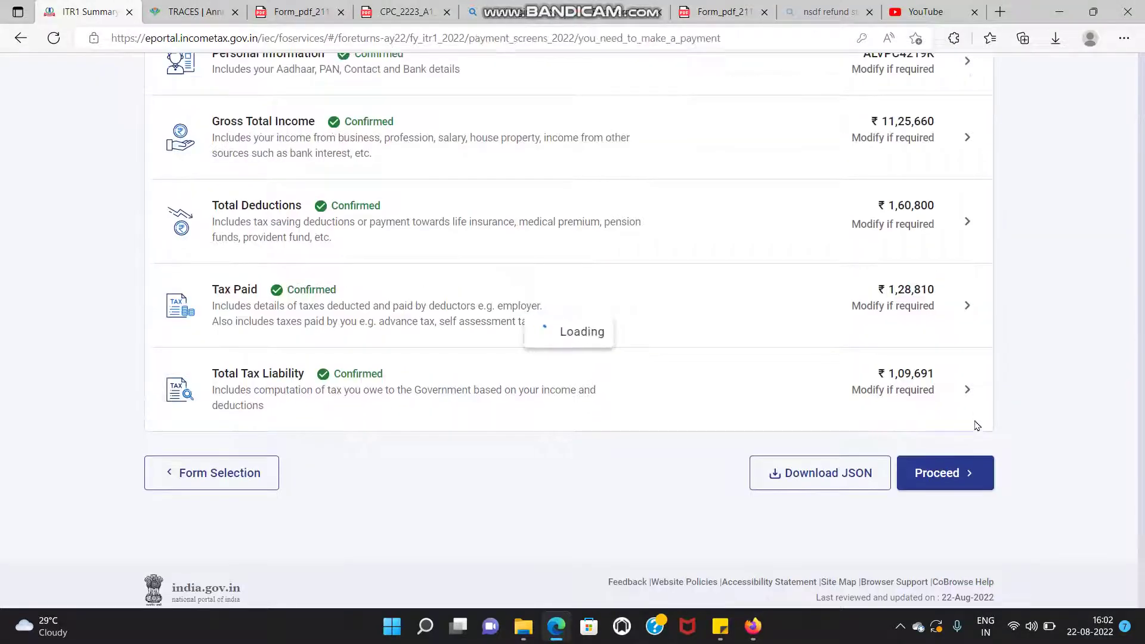
scroll(966, 450, down, 6)
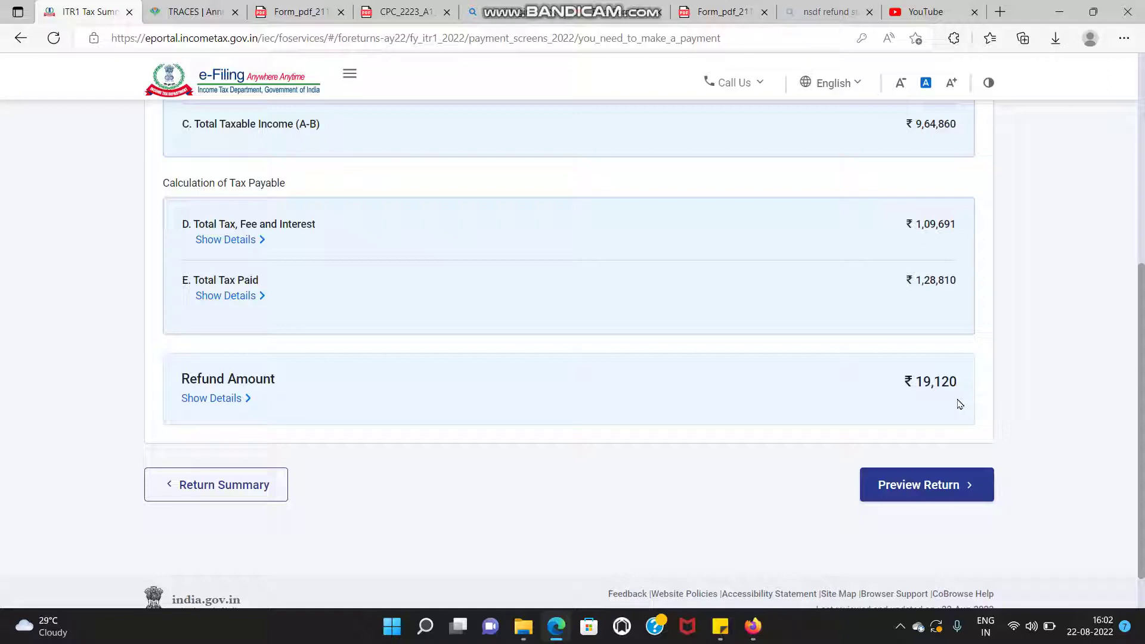
scroll(958, 401, up, 7)
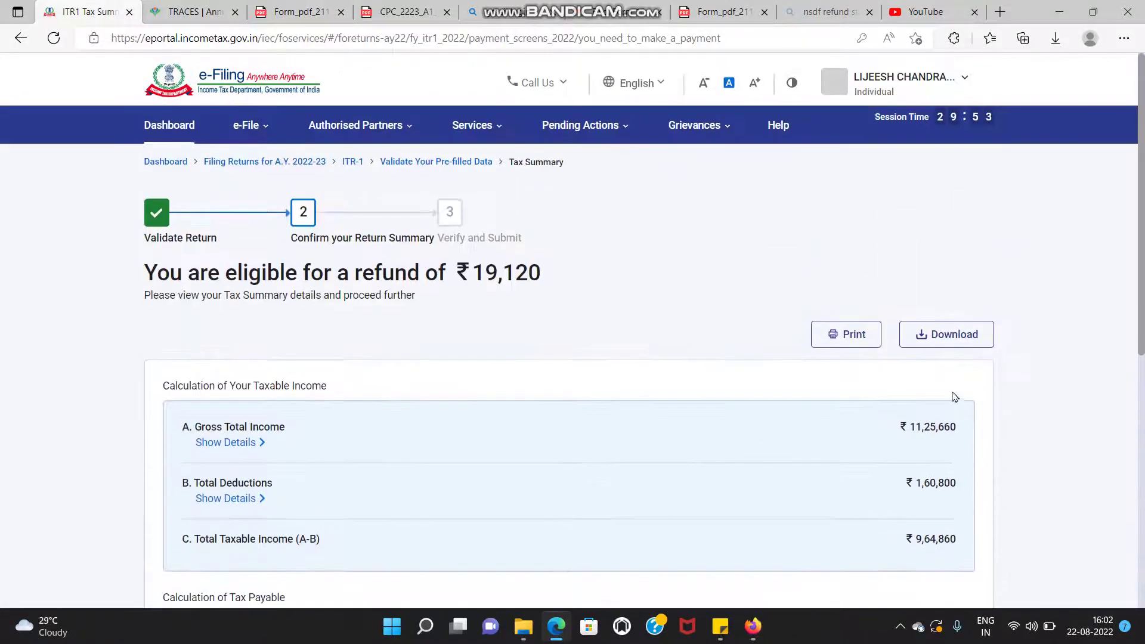
Step: Return to the portal dashboard and re-examine the taxes paid and balance rows in the intimation order
click(160, 140)
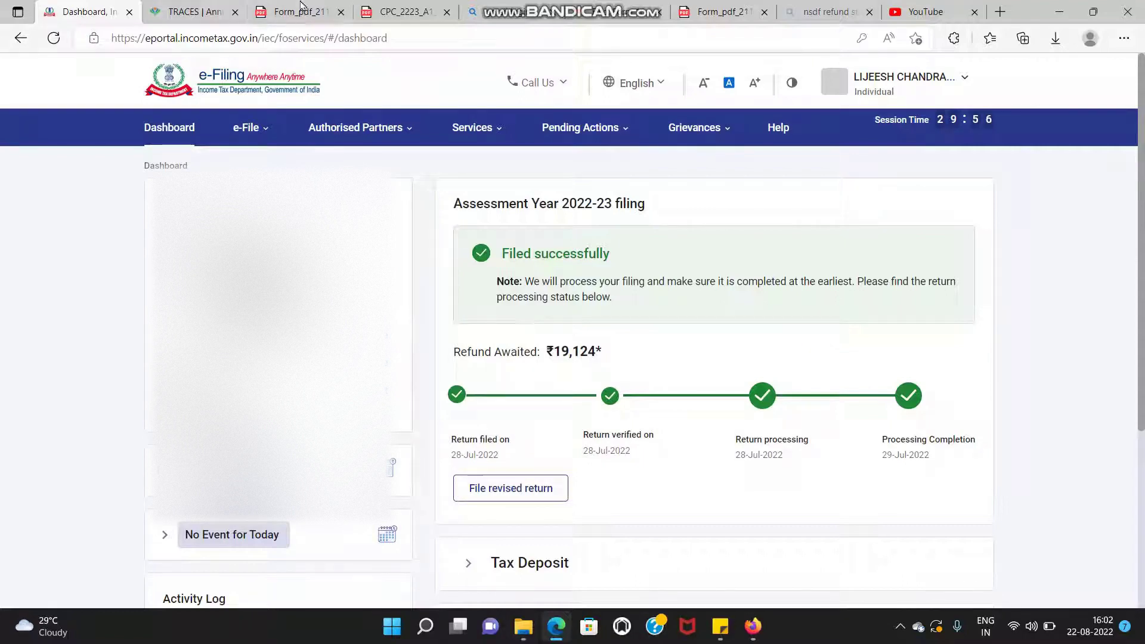
click(399, 12)
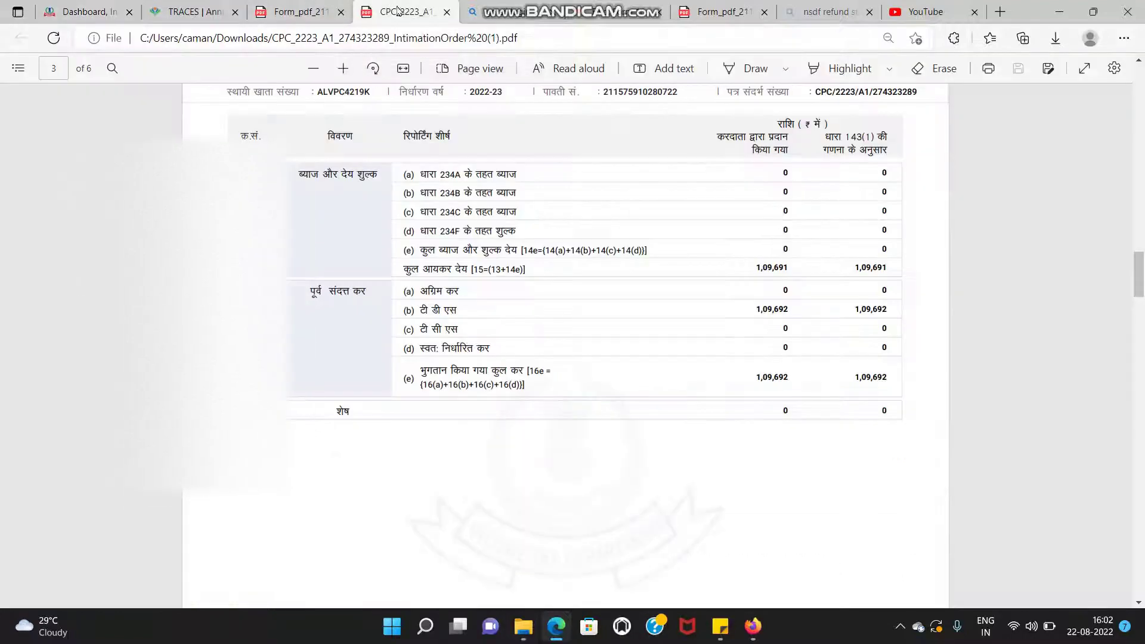
scroll(620, 276, down, 1)
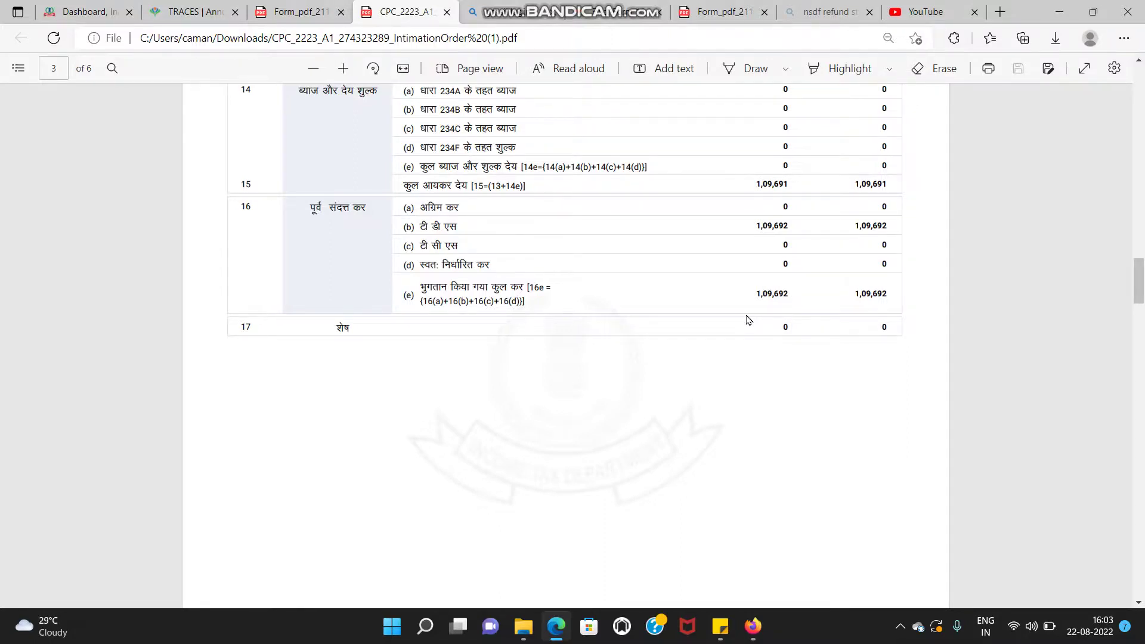
mouse_move(623, 6)
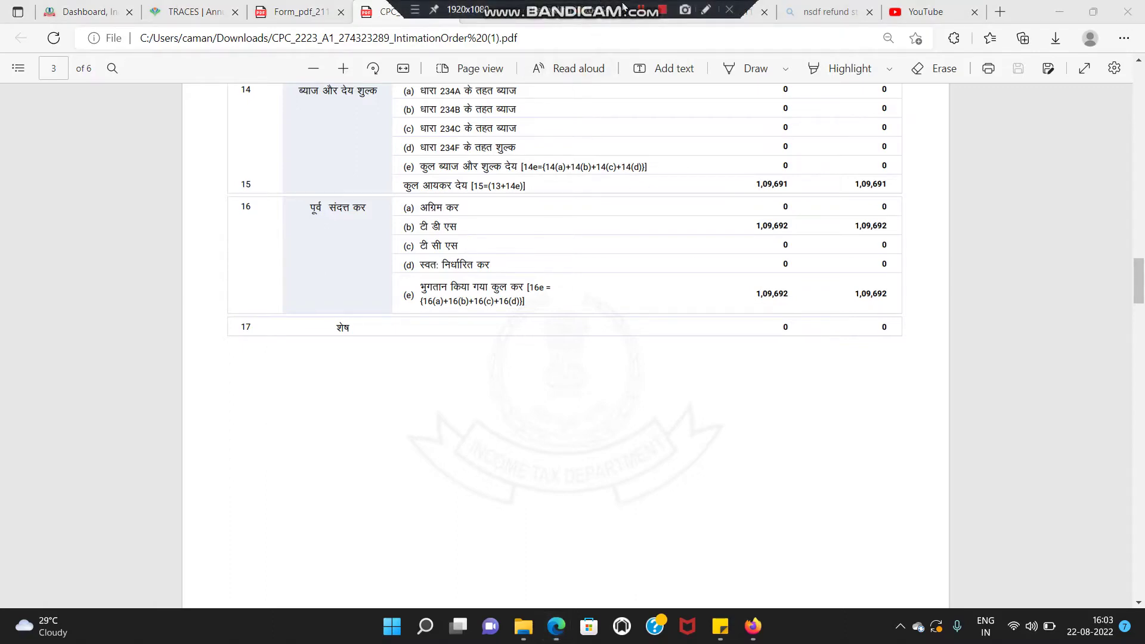